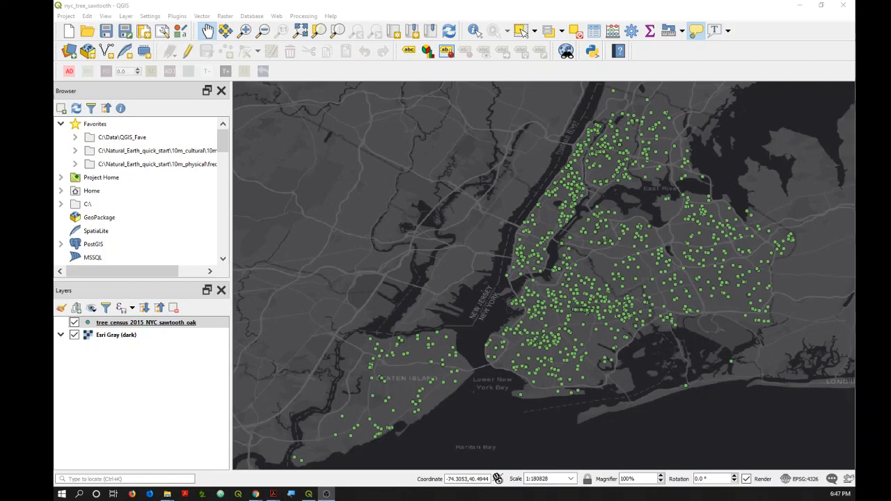
Examine the attribute table of the tree_census_2015_NYC_sawtooth_oak layer through to its tree_id_st field, and close it.
right_click(166, 330)
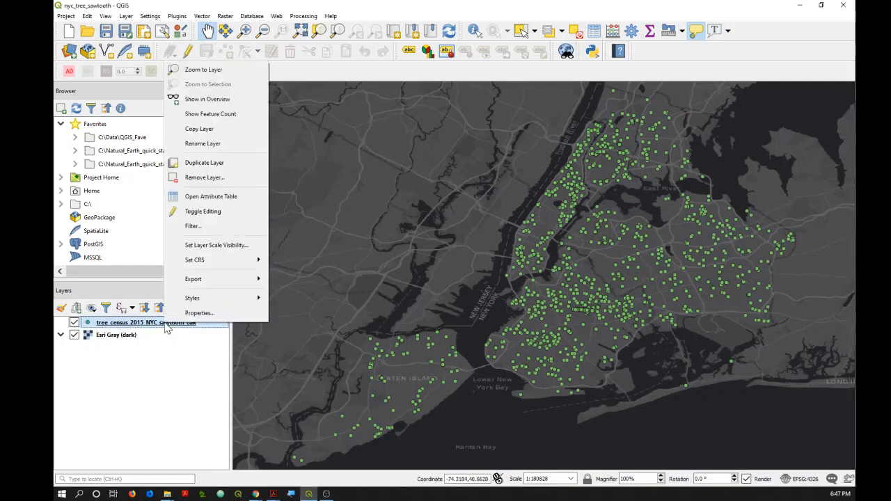
left_click(223, 200)
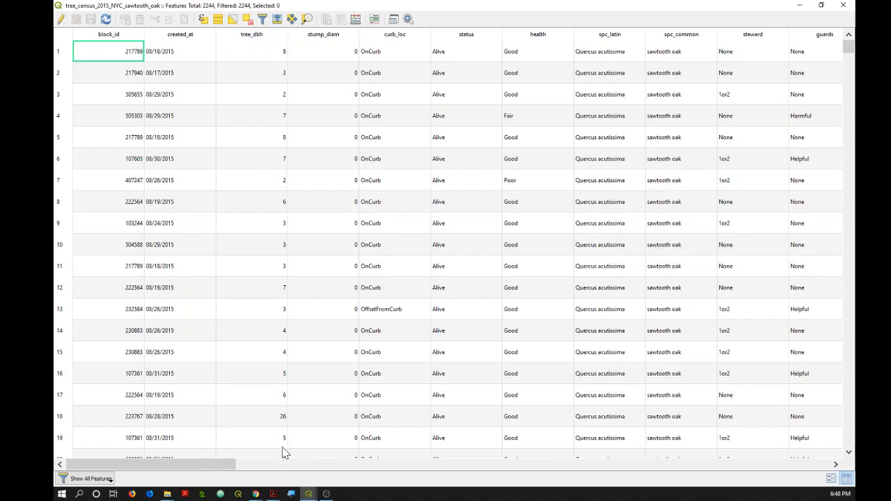
left_click_drag(222, 463, 848, 472)
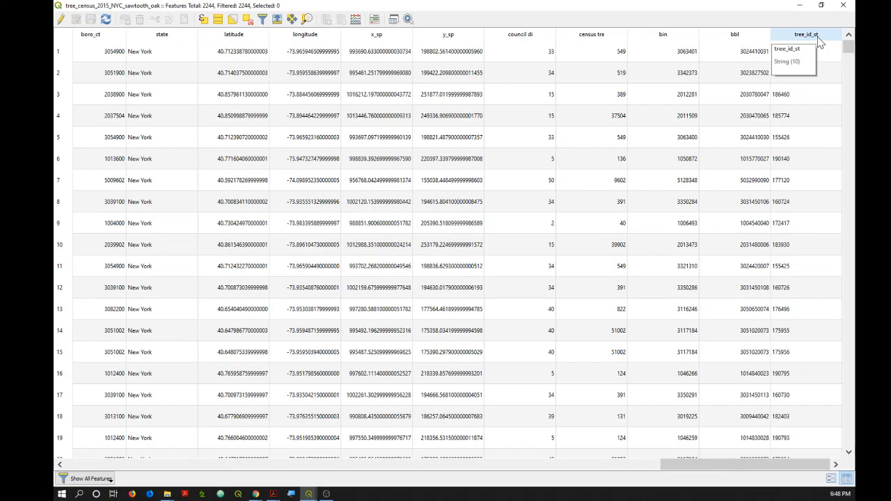
left_click(843, 5)
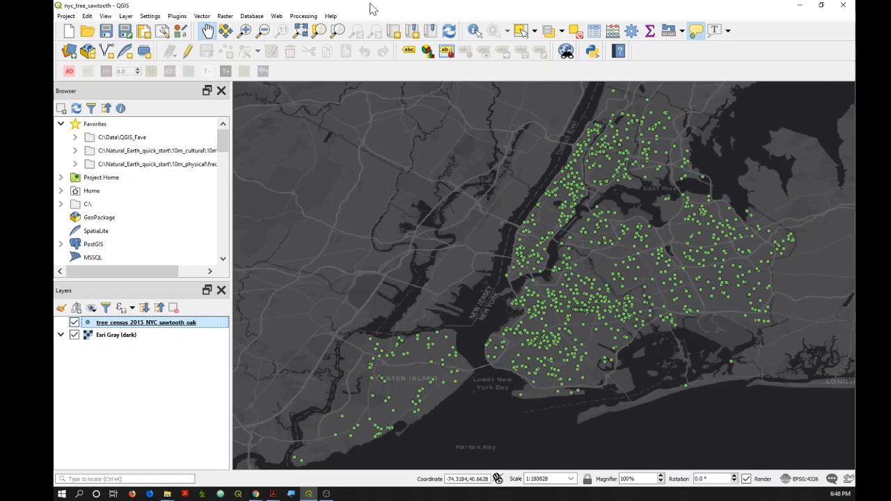
Using Refactor Fields on the tree census layer, set the tree_id_st field's type to Integer and its length to 5.
left_click(299, 19)
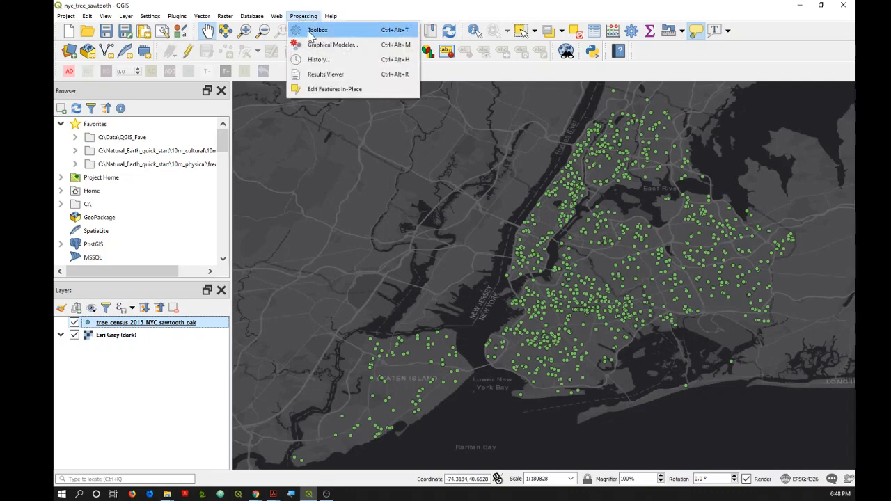
left_click(312, 32)
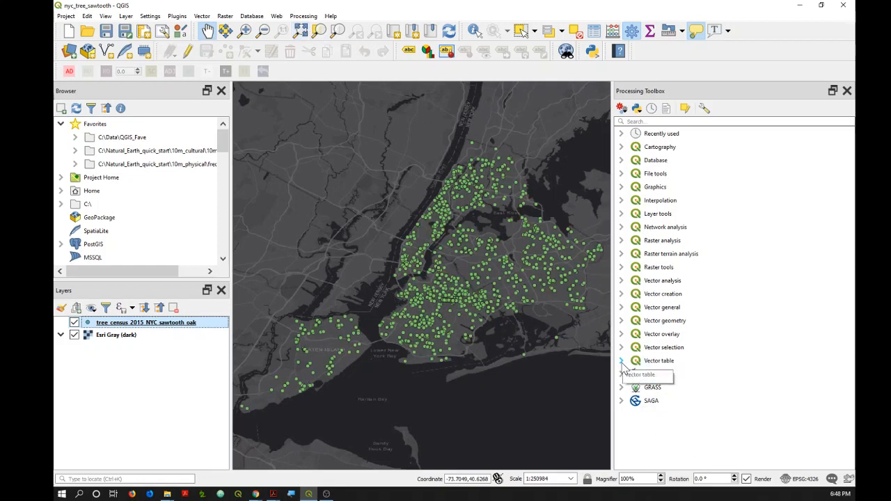
left_click(622, 360)
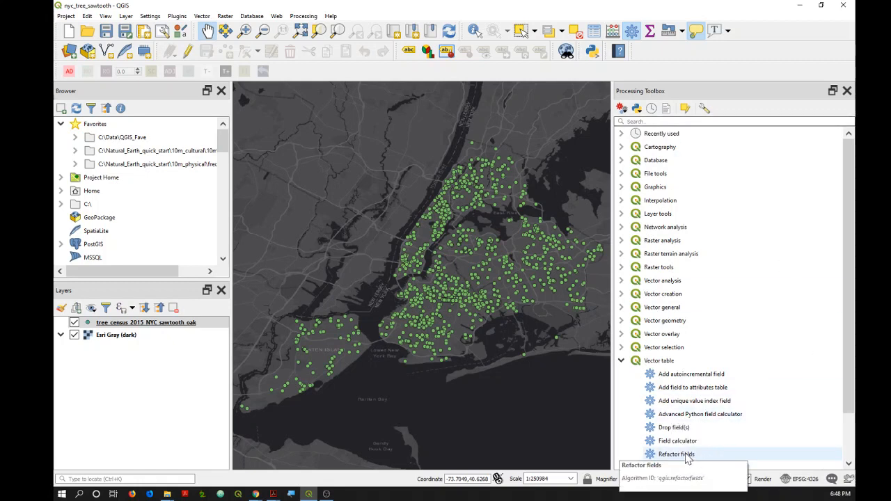
left_click(687, 456)
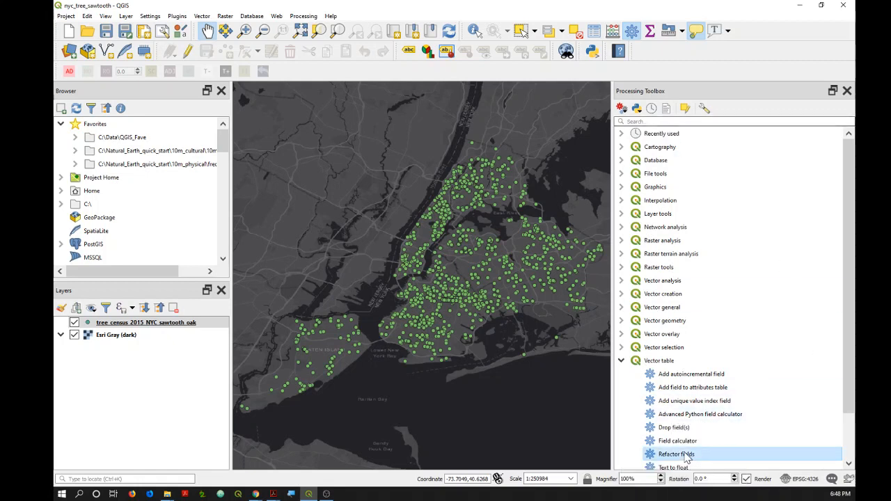
double_click(687, 456)
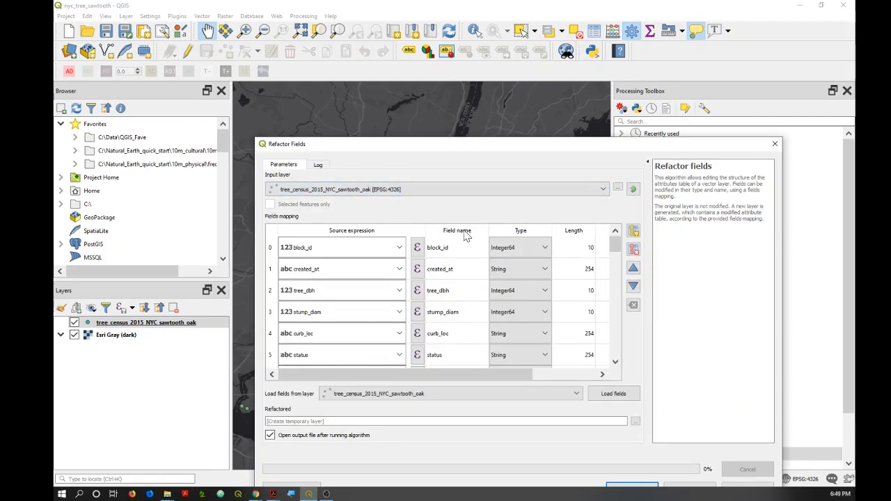
left_click_drag(614, 244, 604, 369)
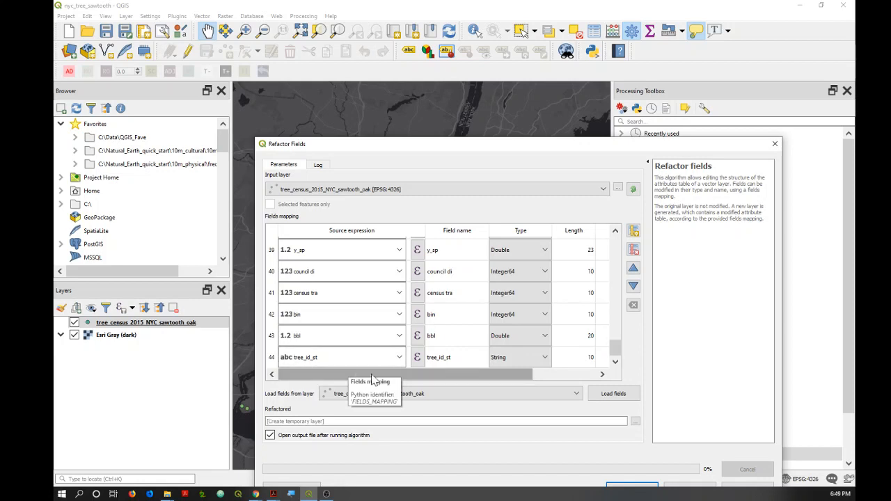
left_click(545, 359)
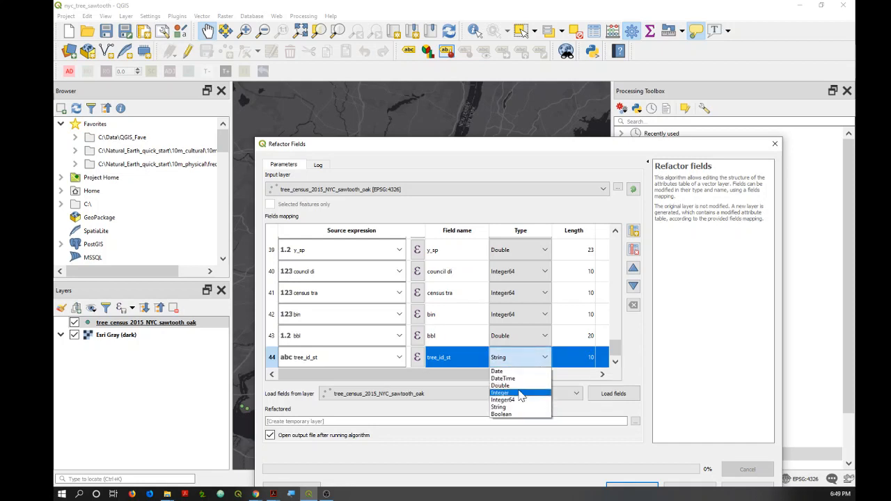
left_click(521, 394)
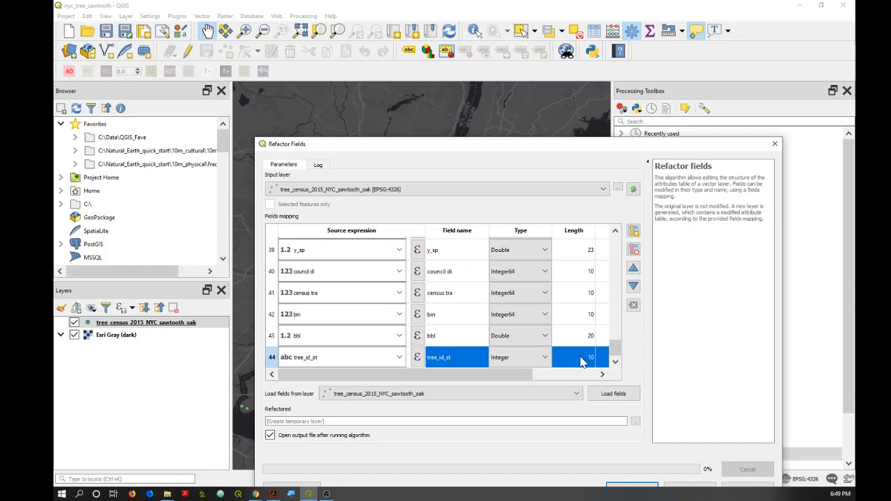
double_click(582, 359)
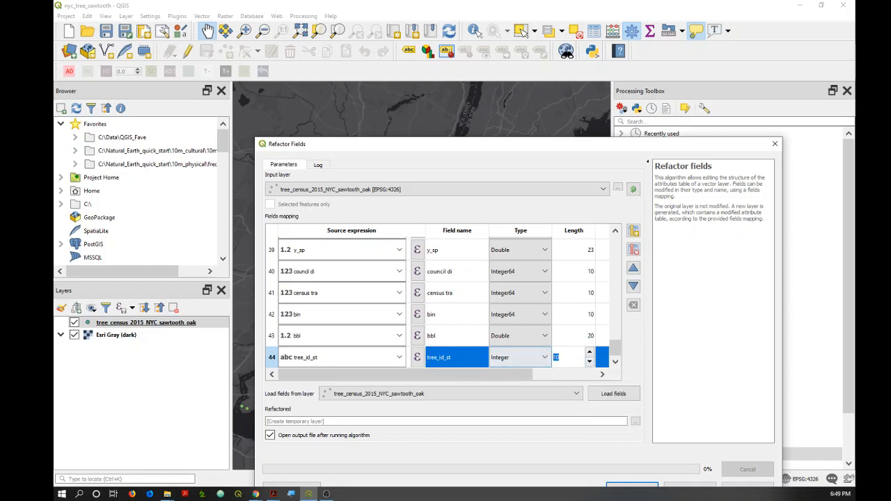
type("5")
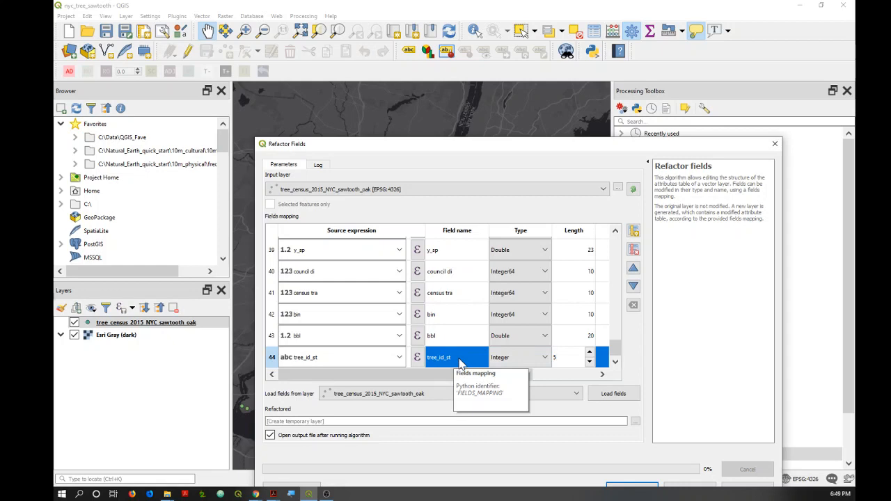
Rename the tree_id_st output field to tree_id in the fields mapping.
double_click(460, 359)
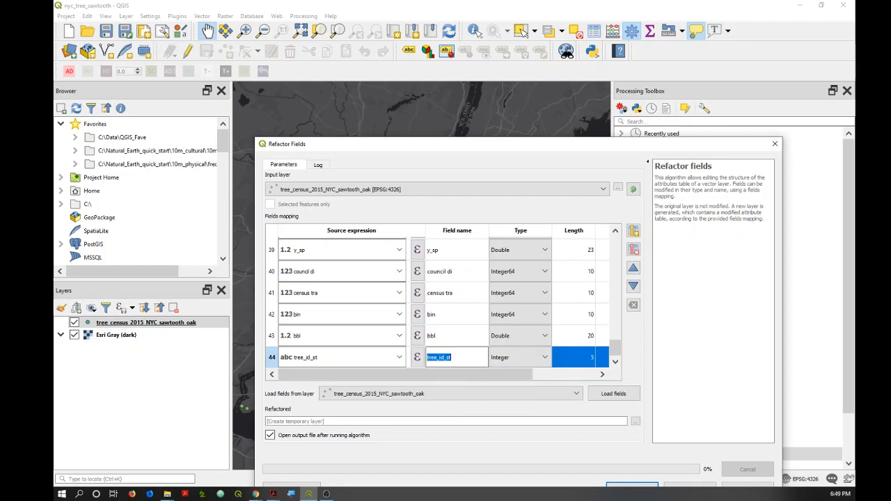
left_click(458, 358)
key("BackSpace")
key("BackSpace")
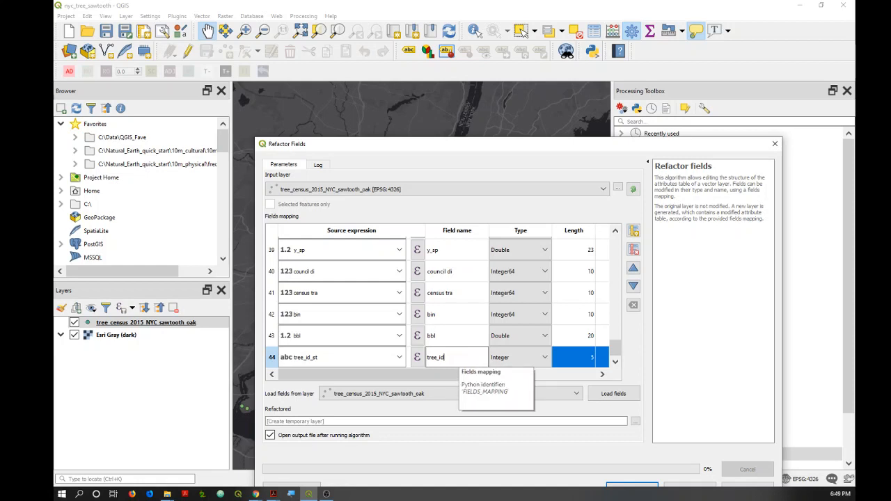
key("Return")
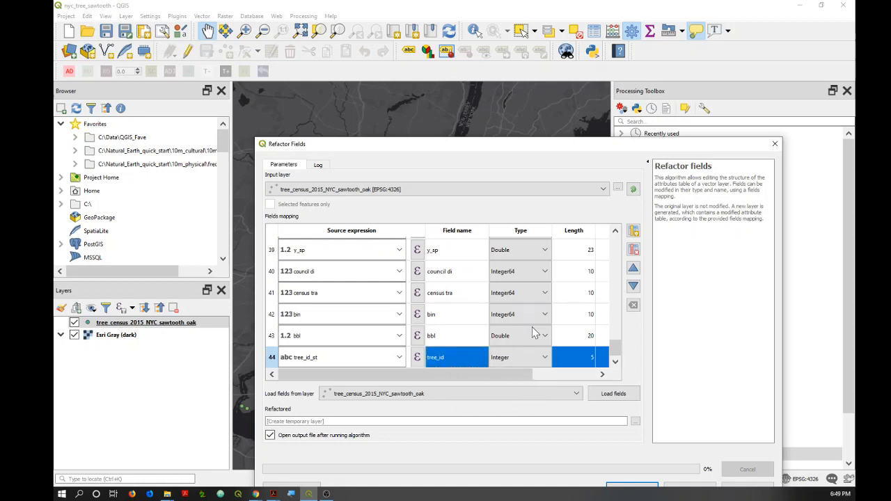
Run Refactor Fields with the output kept as a temporary layer, and close the tool.
left_click_drag(573, 147, 553, 75)
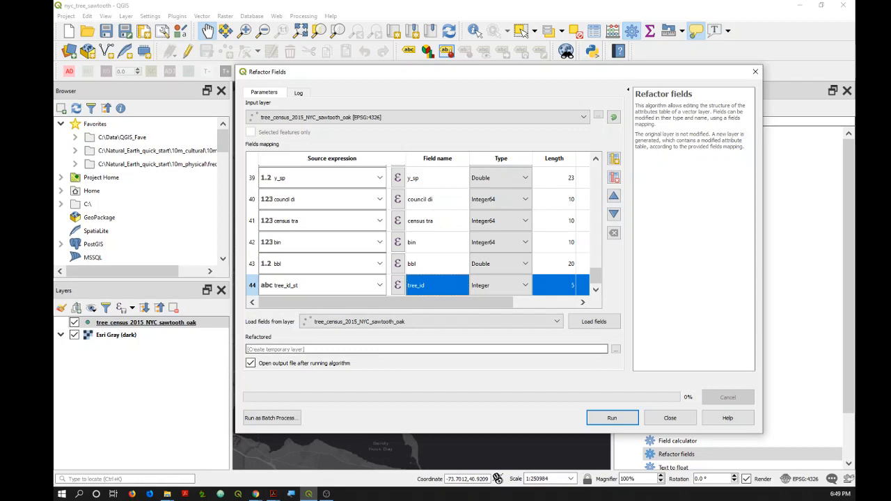
left_click(615, 350)
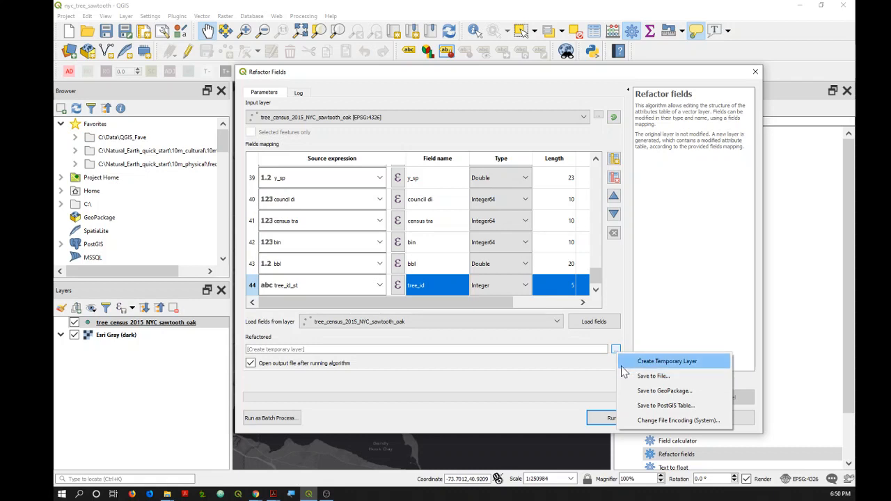
left_click(593, 363)
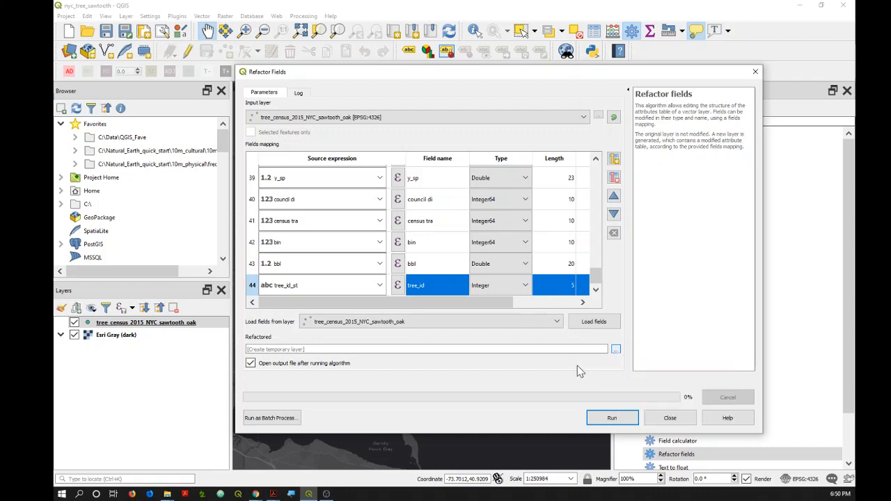
left_click(603, 420)
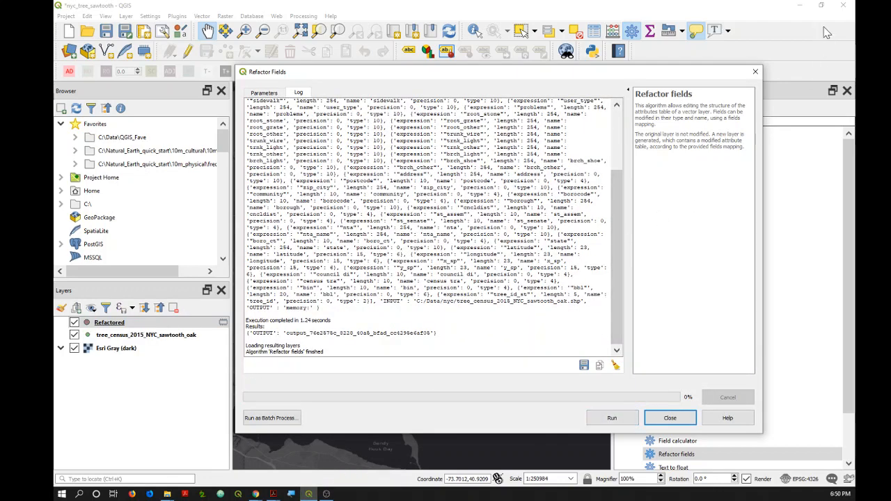
left_click(754, 74)
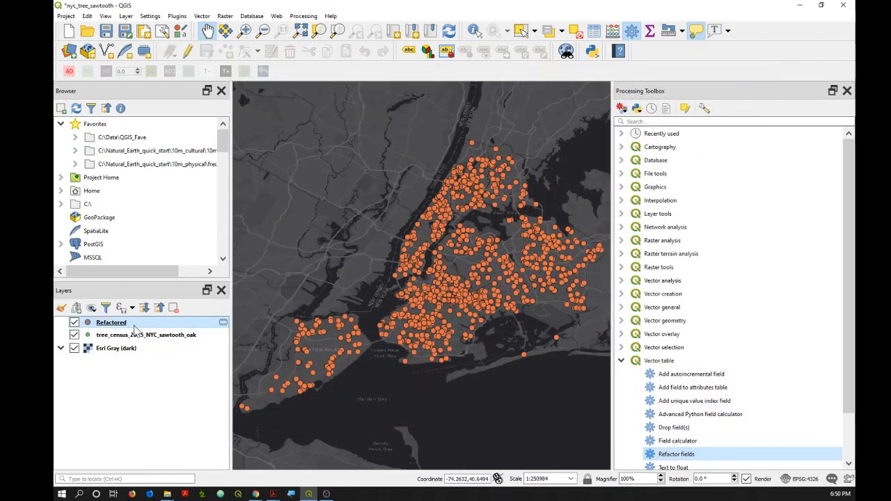
Check the tree_id field in the Refactored layer's attribute table, and close the table.
right_click(135, 326)
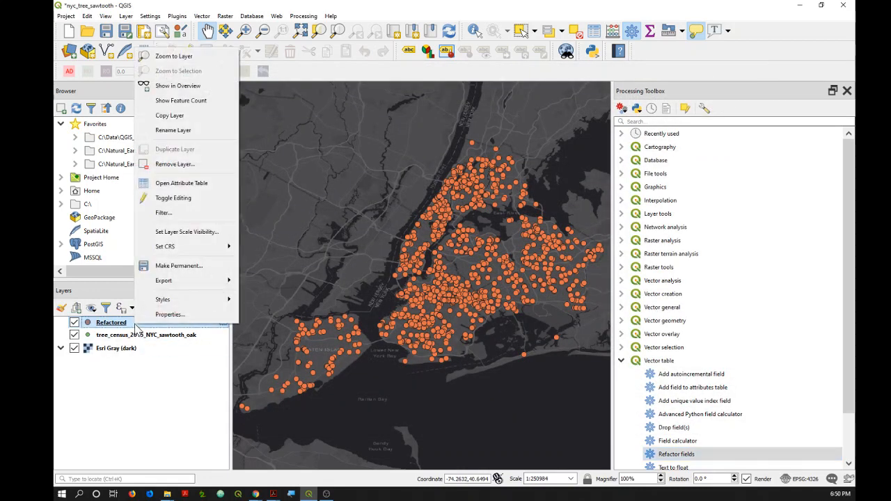
left_click(185, 185)
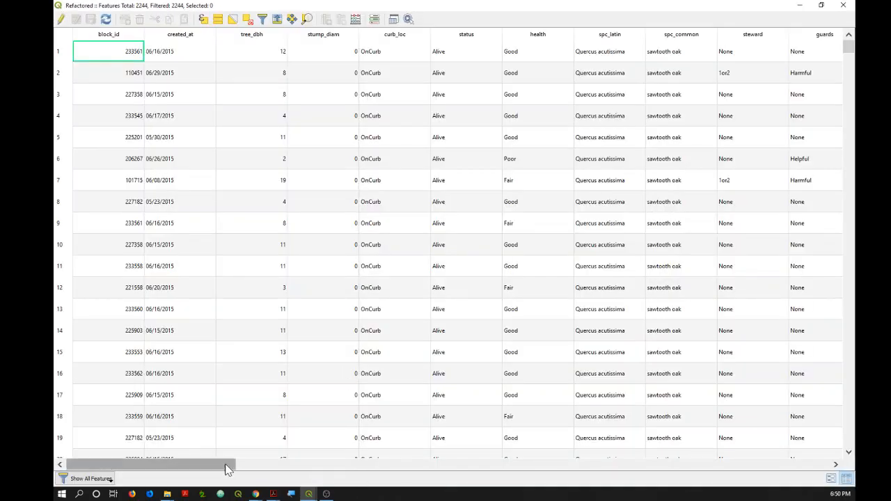
left_click_drag(232, 467, 829, 475)
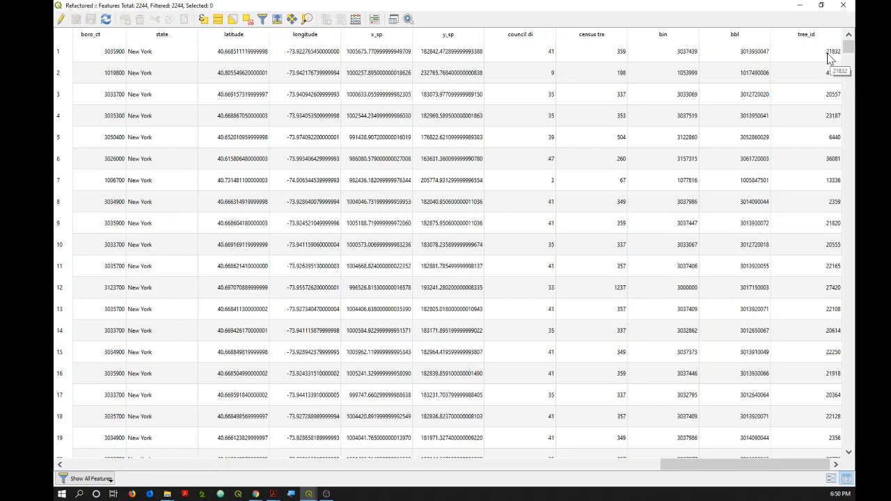
left_click(843, 6)
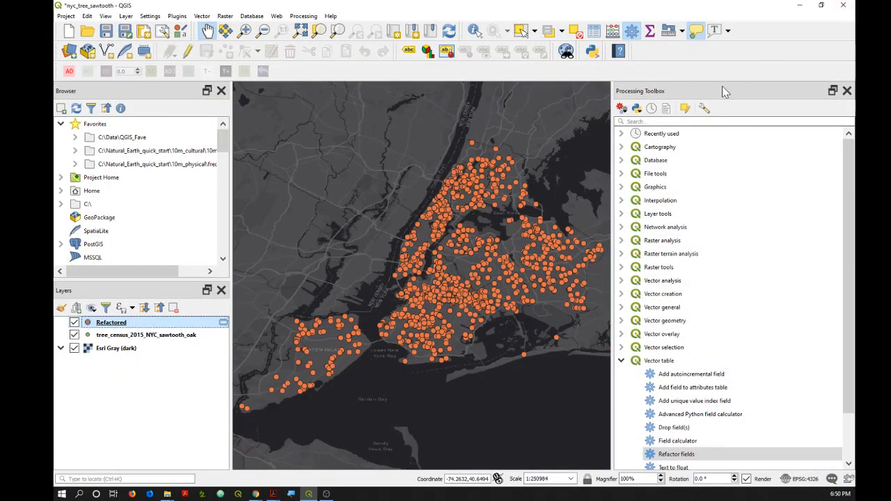
Remove the temporary Refactored layer from the project and close the Processing Toolbox.
left_click(174, 325)
right_click(173, 325)
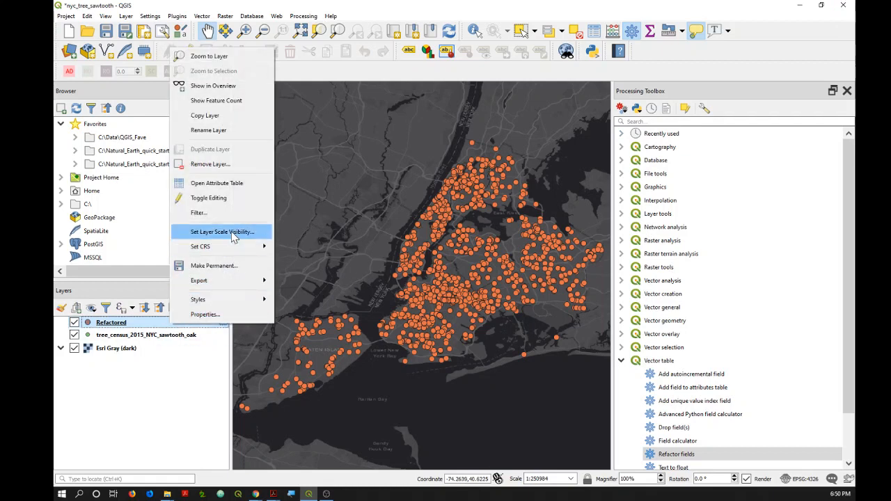
left_click(236, 164)
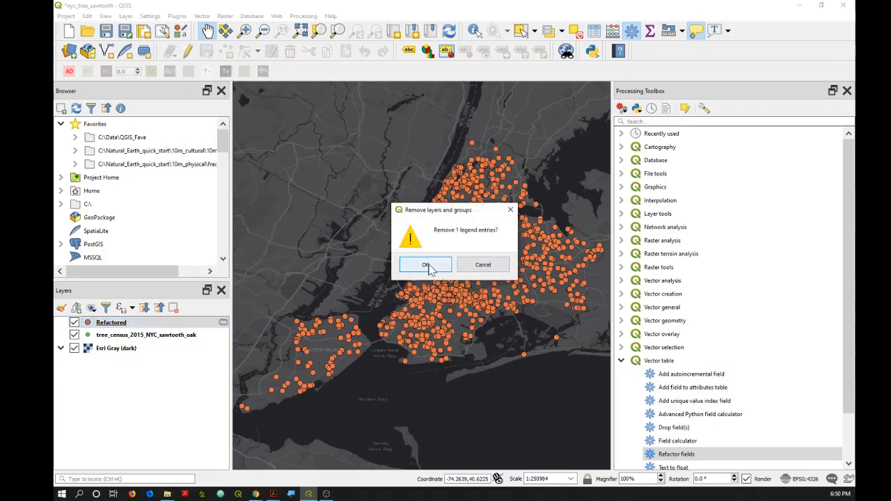
left_click(426, 266)
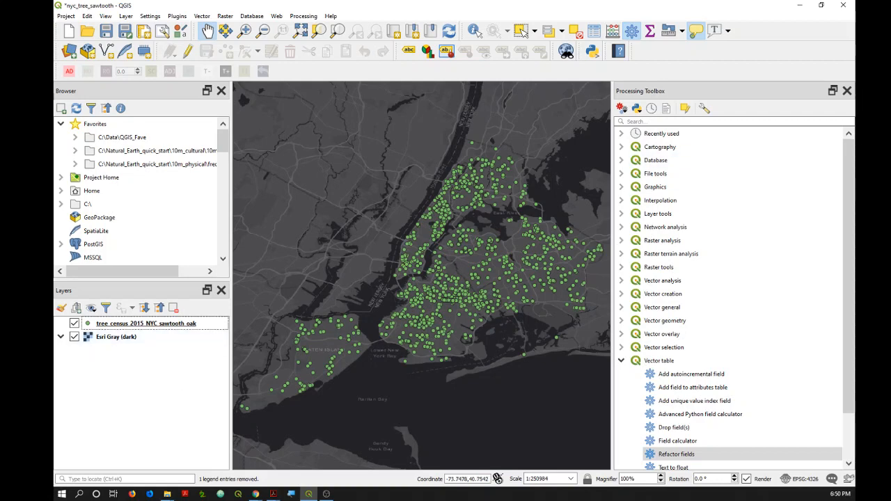
left_click(846, 92)
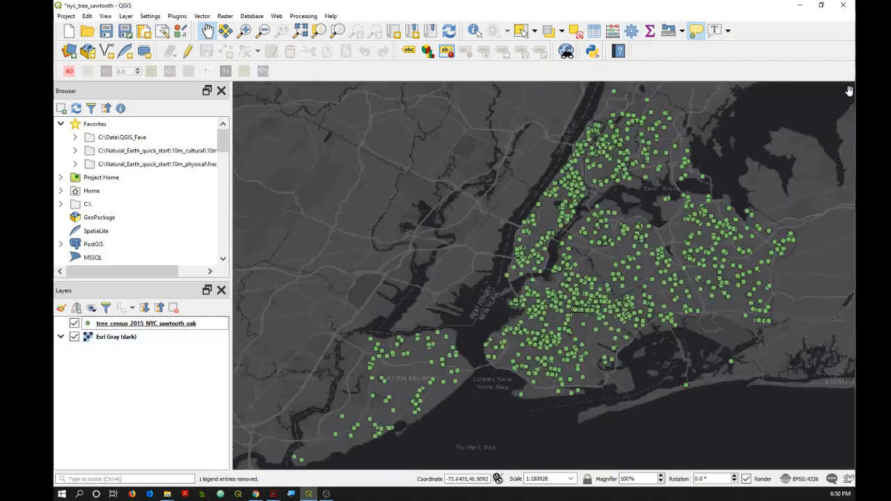
Open the attribute table of the tree_census_2015_NYC_sawtooth_oak layer and turn on editing.
right_click(184, 330)
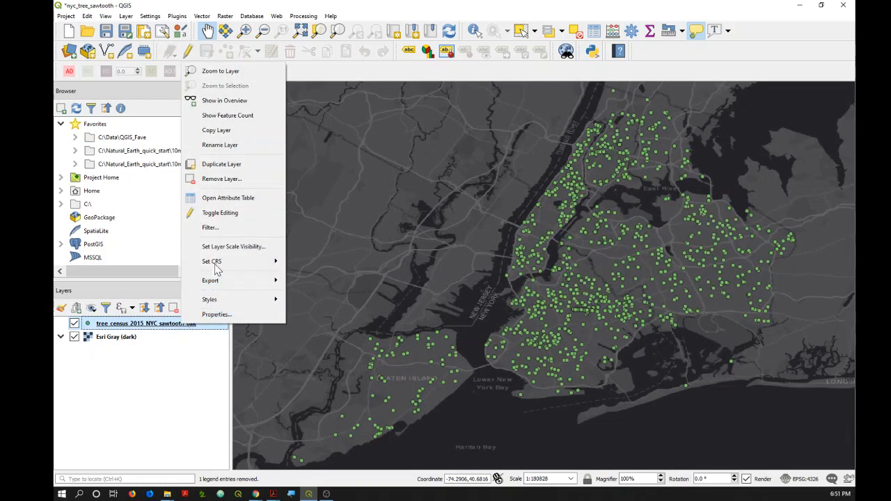
left_click(227, 198)
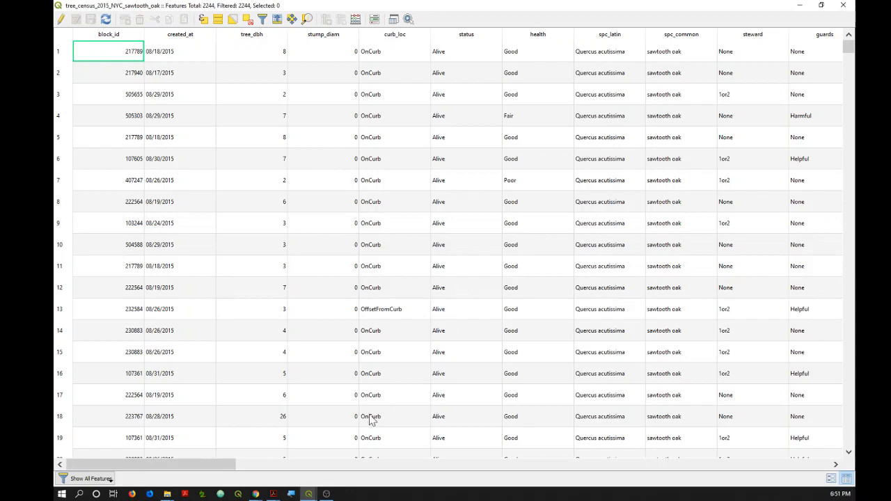
left_click_drag(147, 468, 503, 472)
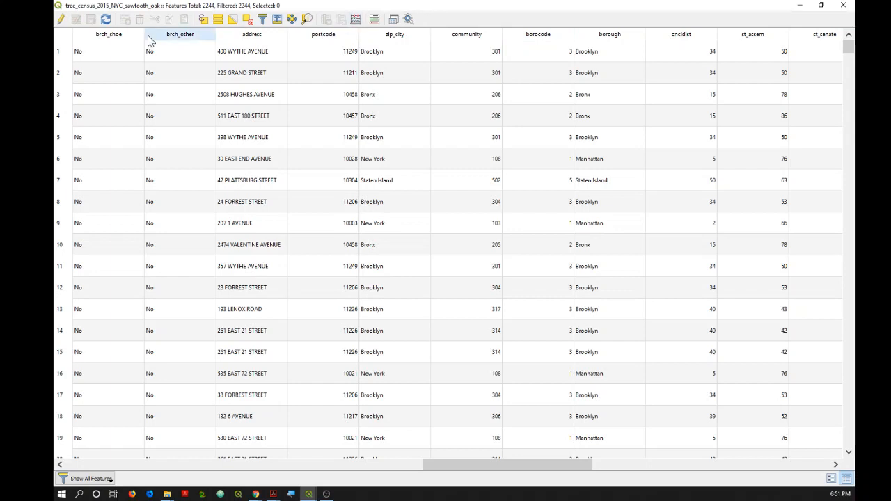
left_click(61, 19)
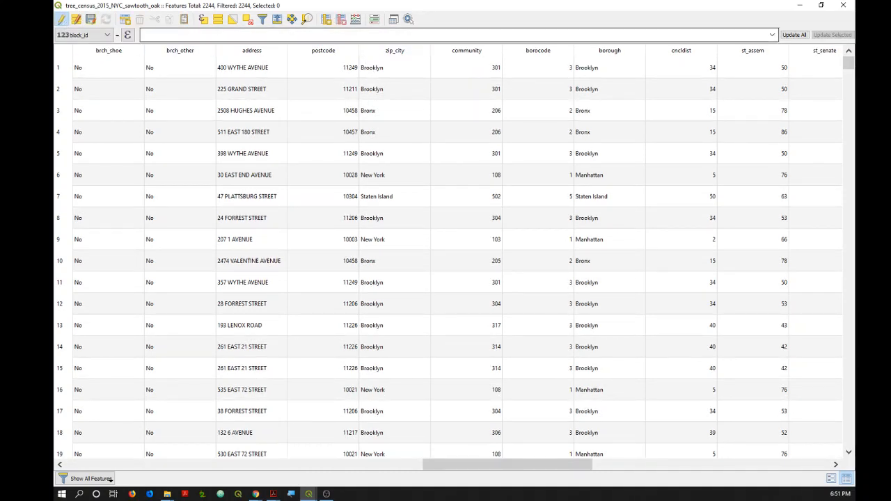
Set up a new Text (string) field named borocode2 in the Field Calculator.
left_click(356, 20)
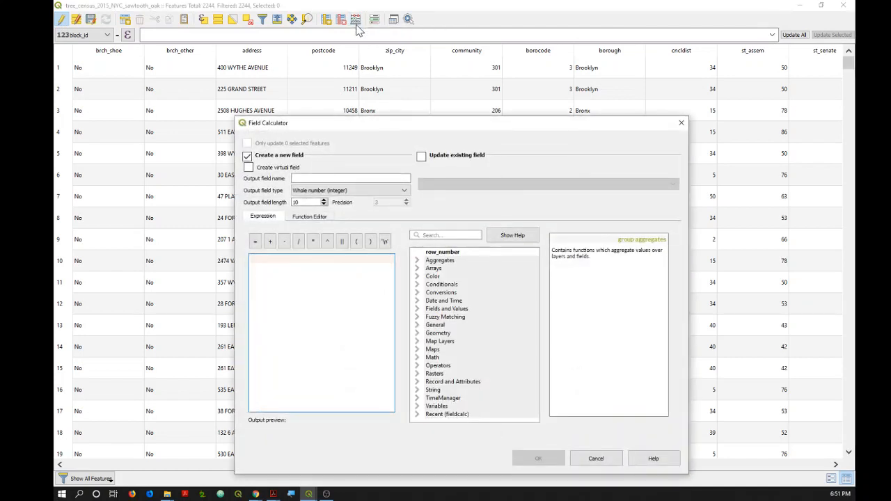
left_click(301, 179)
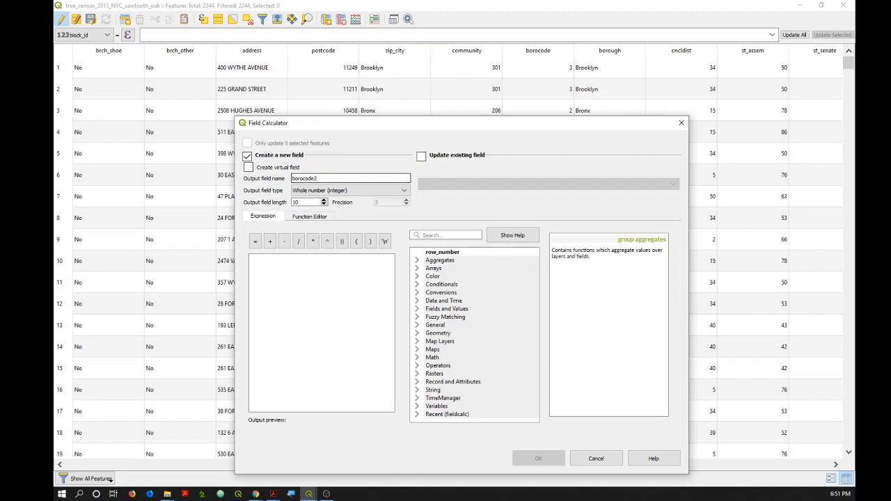
left_click(400, 191)
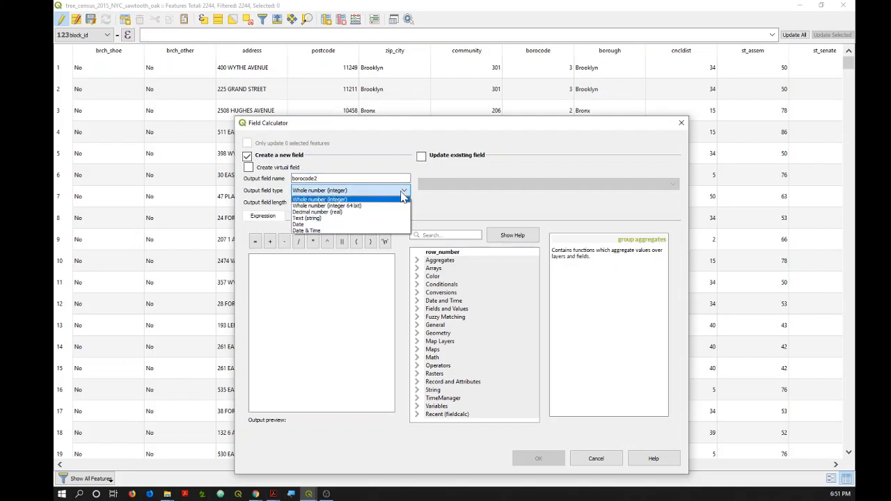
left_click(360, 218)
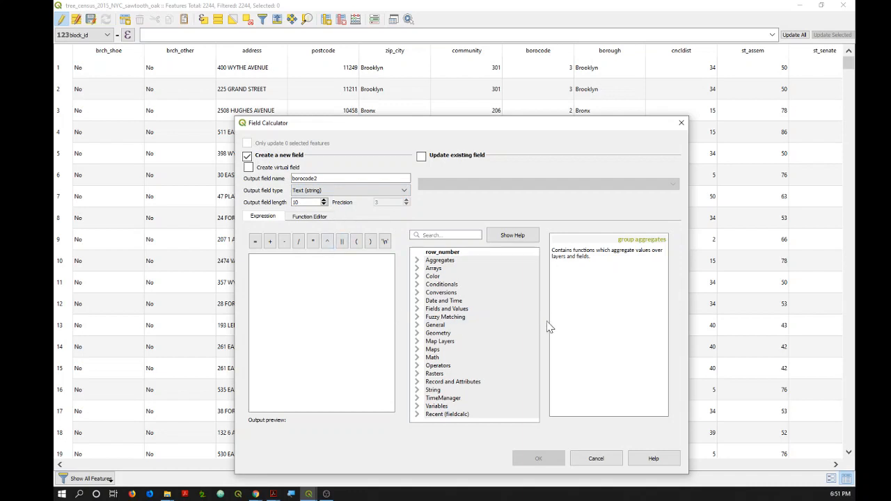
Use the existing borocode field as the expression, create the new field, and check its values in the table.
left_click(417, 310)
left_click_drag(533, 279, 525, 346)
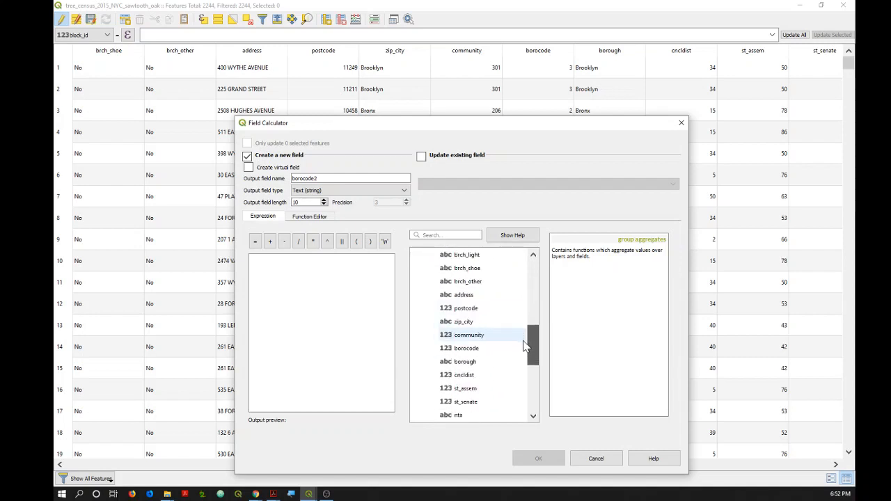
double_click(465, 348)
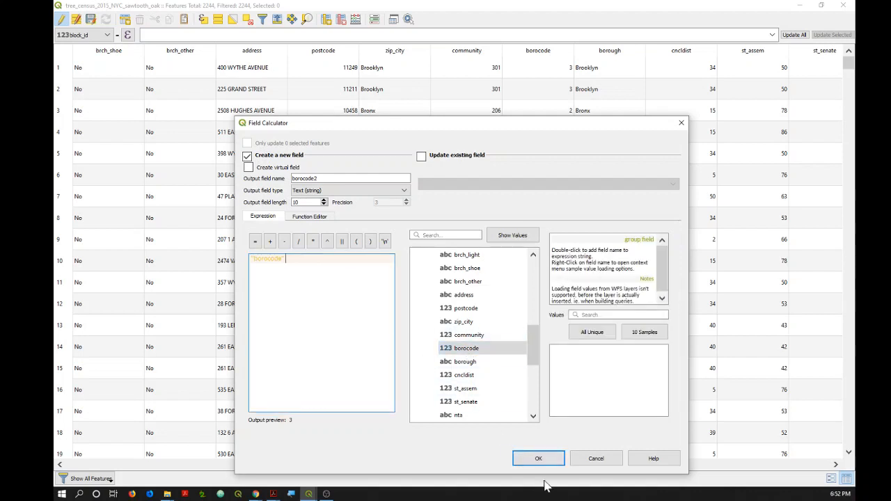
left_click(538, 459)
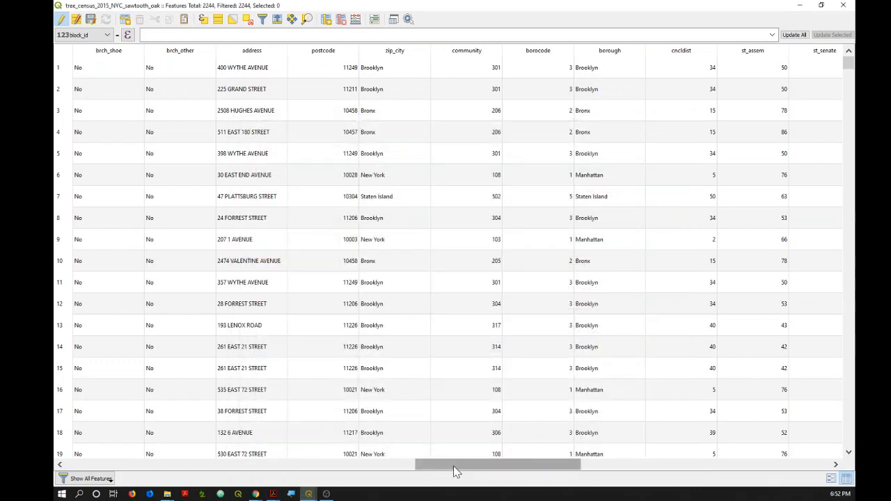
left_click_drag(441, 465, 738, 473)
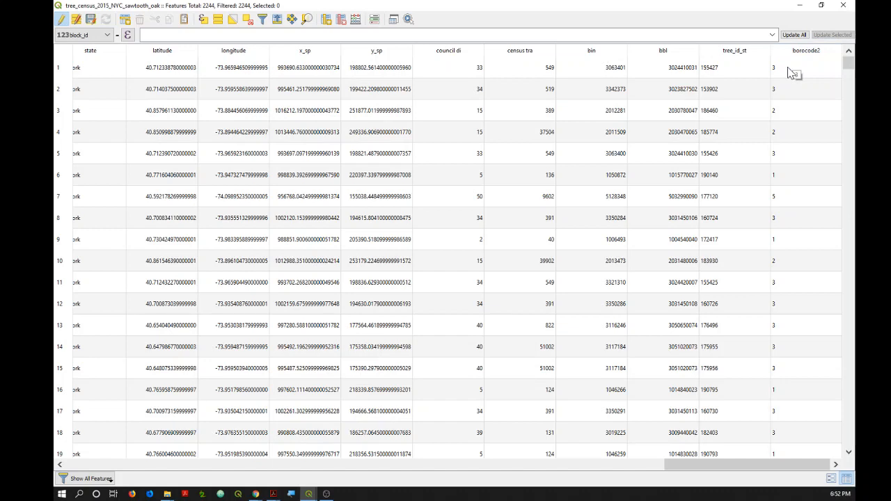
Delete the original borocode field from the layer and close the attribute table.
left_click_drag(678, 468, 555, 478)
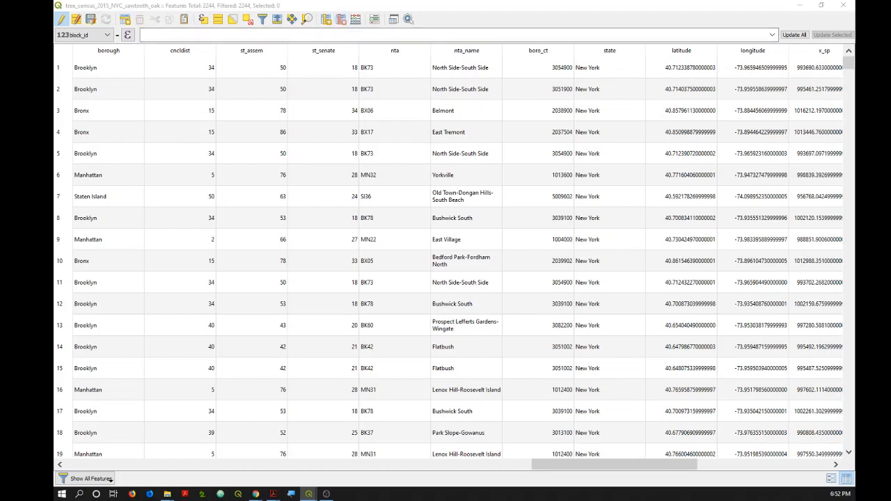
left_click_drag(170, 28, 420, 127)
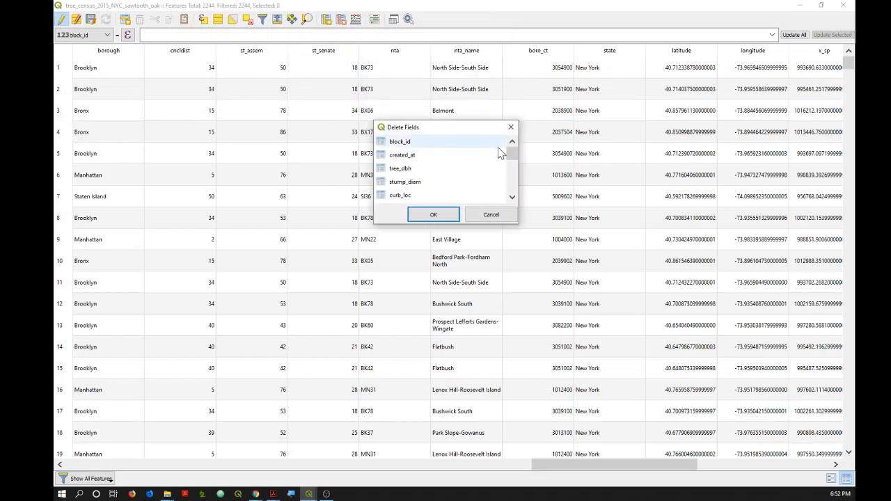
left_click_drag(516, 153, 518, 178)
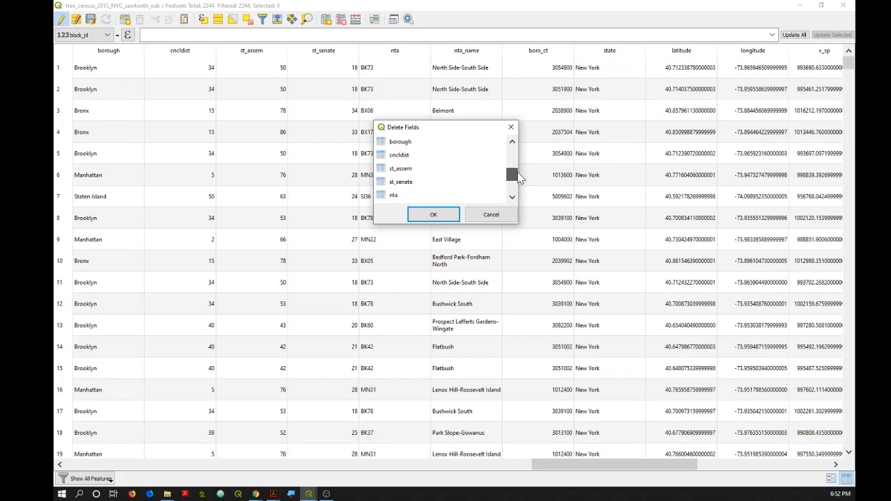
left_click(512, 141)
left_click(512, 141)
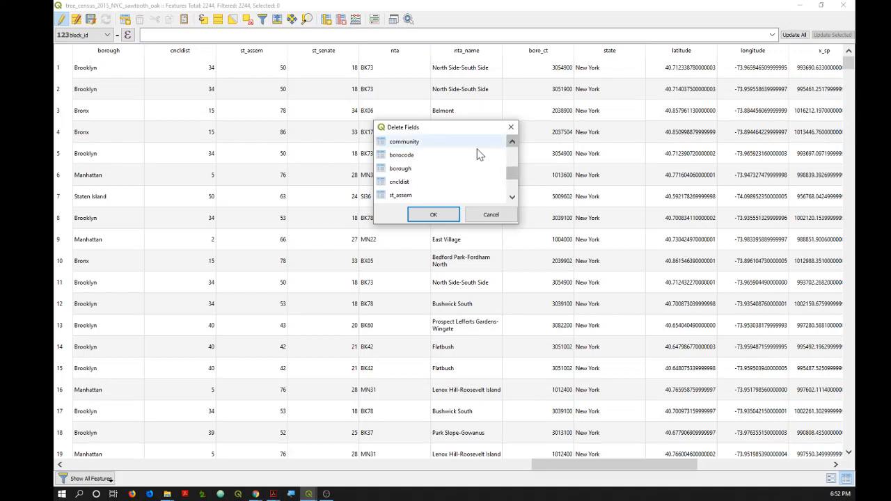
left_click(412, 154)
left_click(433, 214)
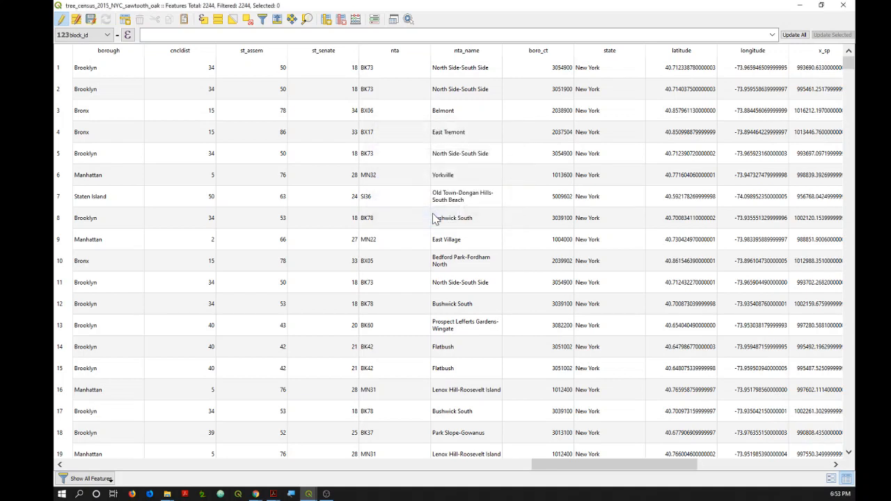
left_click(843, 5)
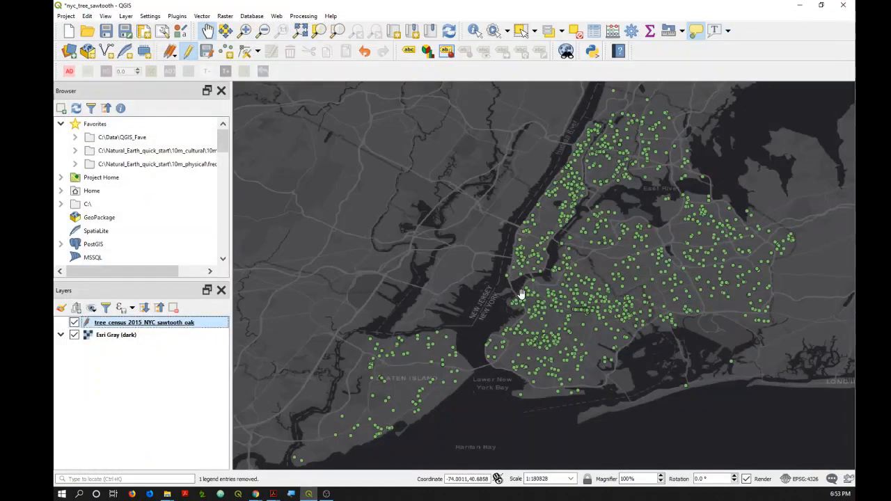